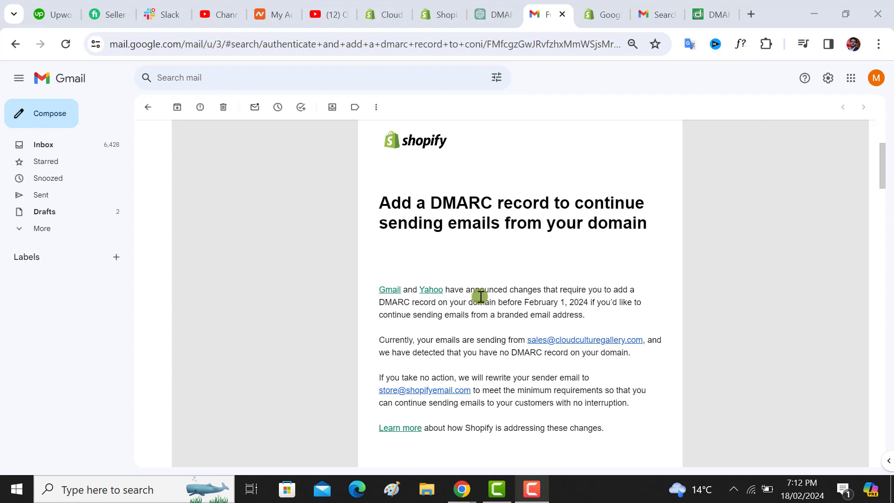
drag(379, 303, 434, 305)
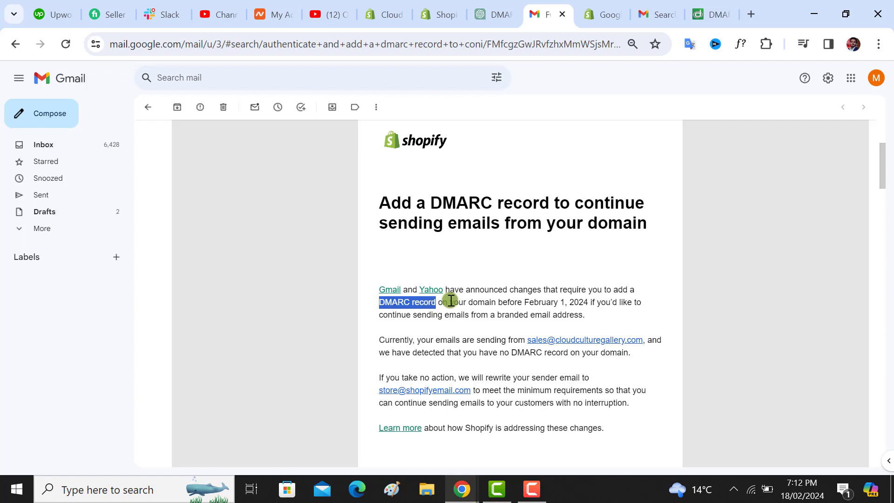
click(487, 376)
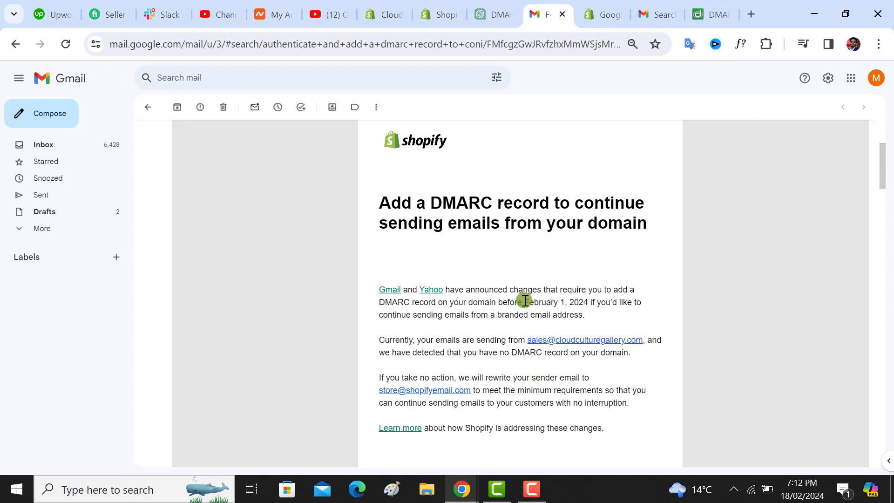
drag(525, 301, 590, 306)
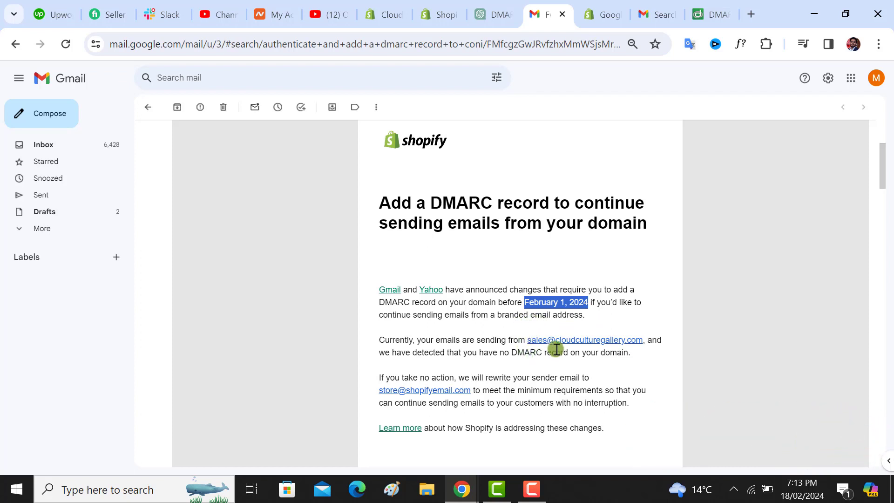
click(624, 346)
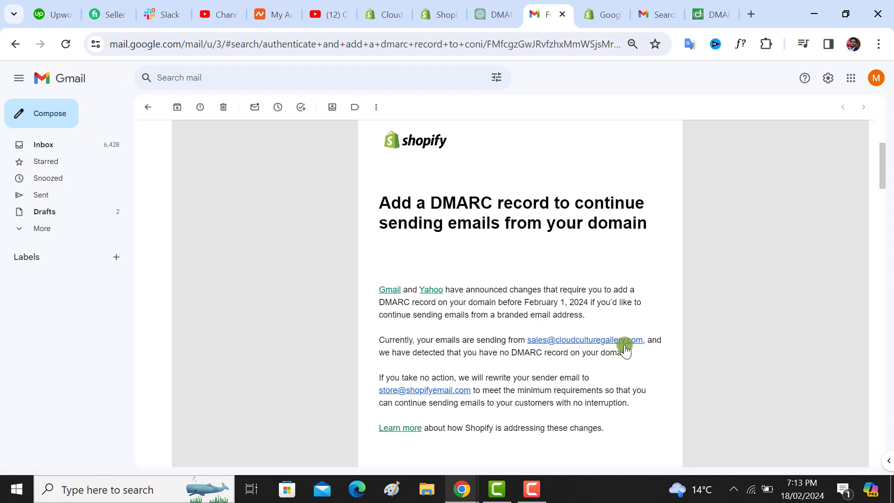
click(409, 435)
Switch to the Shopify Community announcement on Google and Yahoo email deliverability and read through its merchant requirements
click(608, 12)
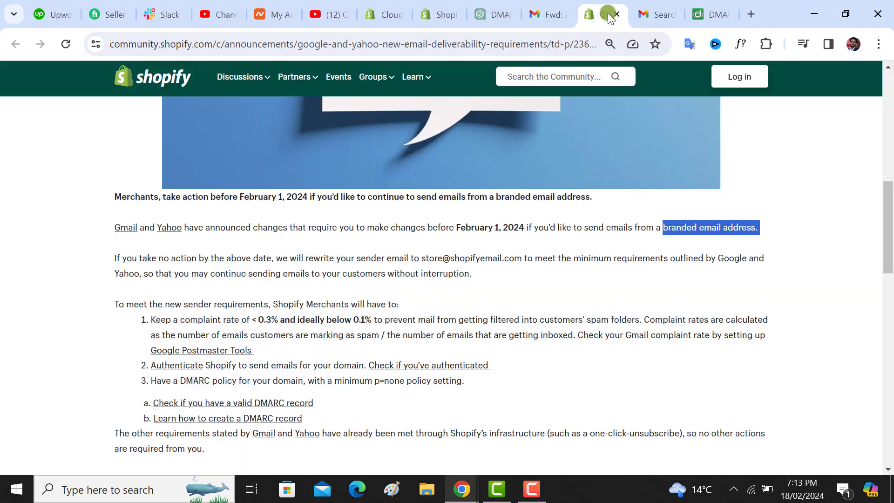
click(891, 133)
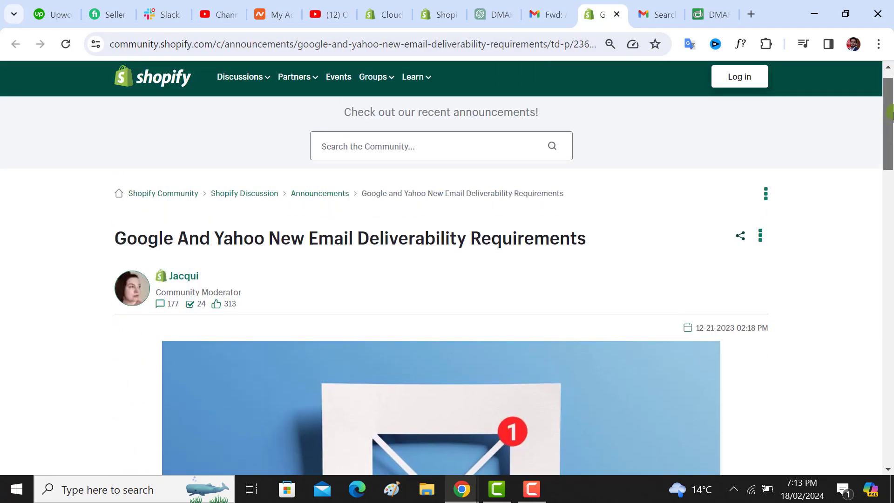
scroll(890, 133, down, 1)
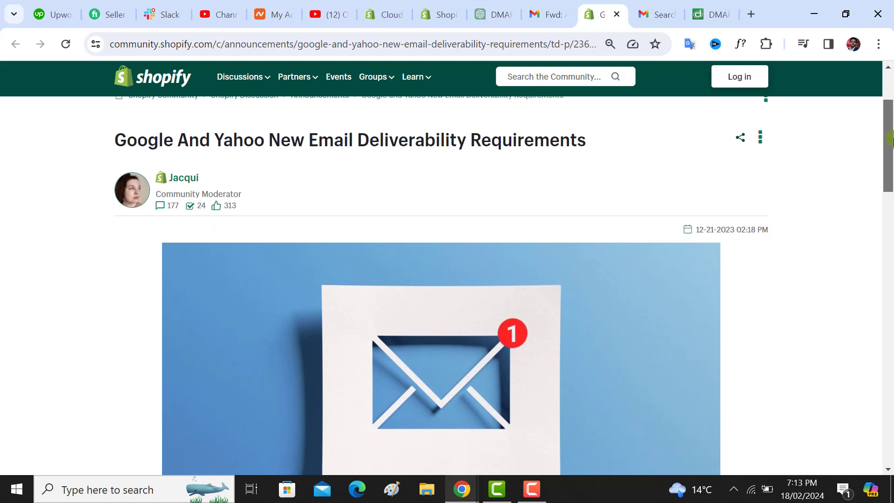
drag(891, 138, 890, 124)
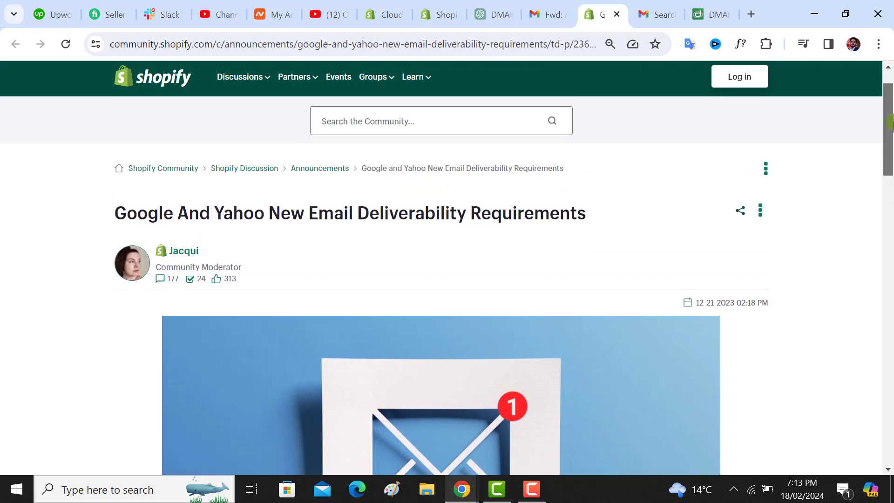
drag(891, 123, 891, 235)
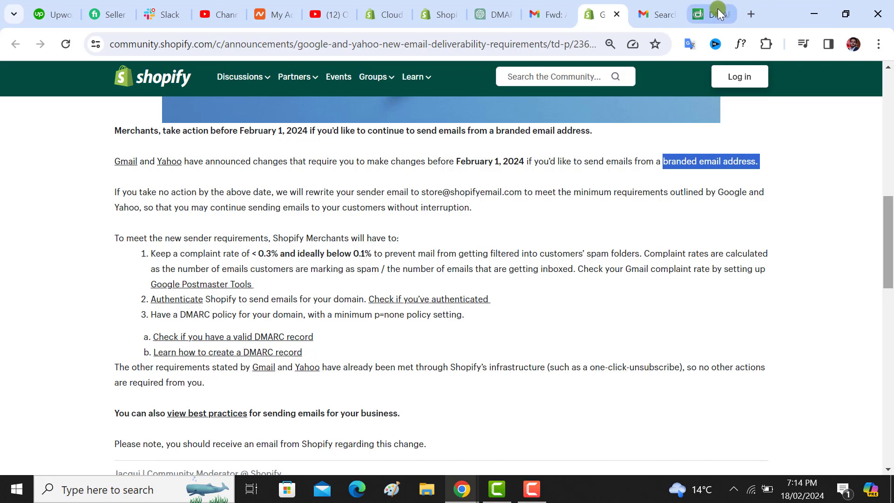
Switch to dmarcian's DMARC Record Checker and review the inspection result for cloudculturegallery.com
click(705, 13)
drag(701, 13, 664, 9)
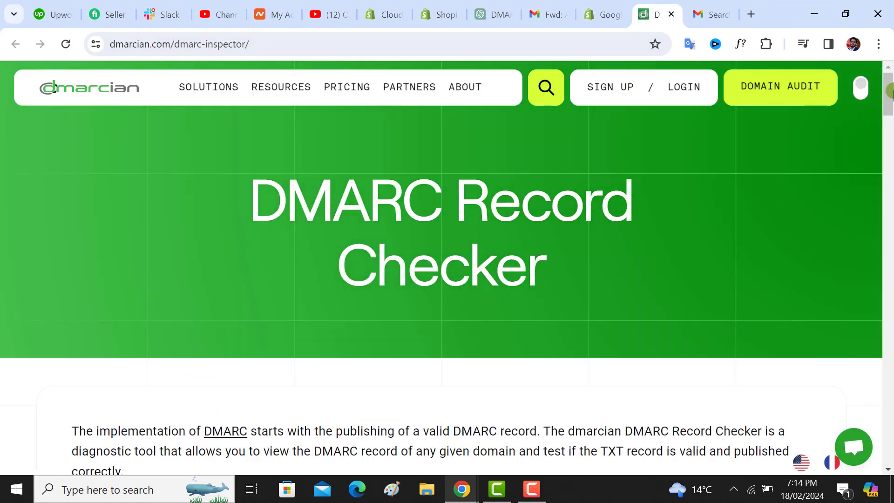
scroll(891, 94, down, 1)
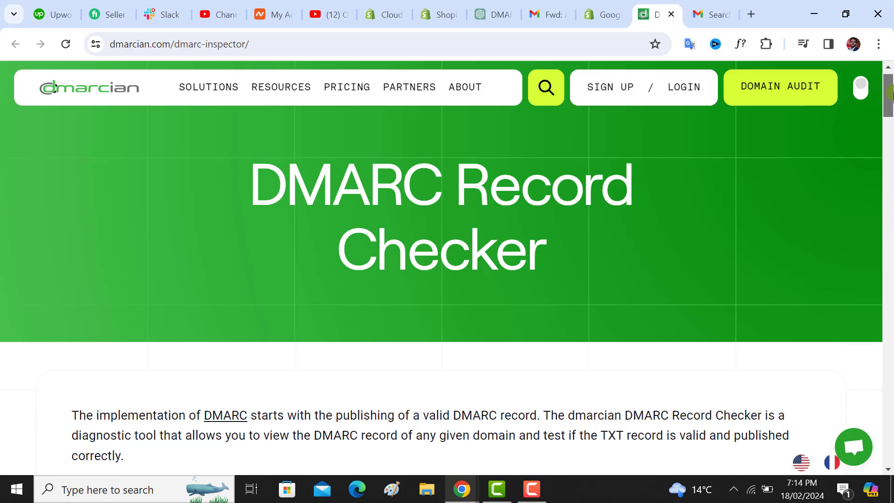
drag(891, 93, 890, 155)
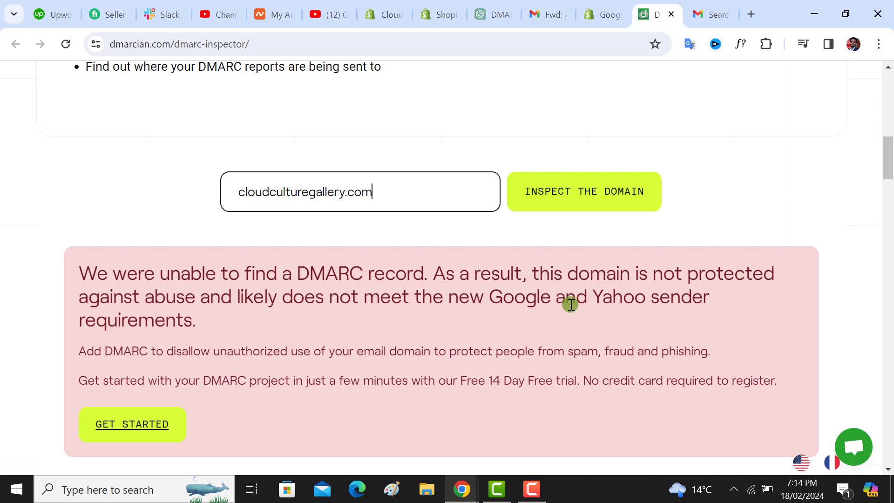
Switch to the Shopify admin, reopen the store settings and go to the Notifications page
click(387, 11)
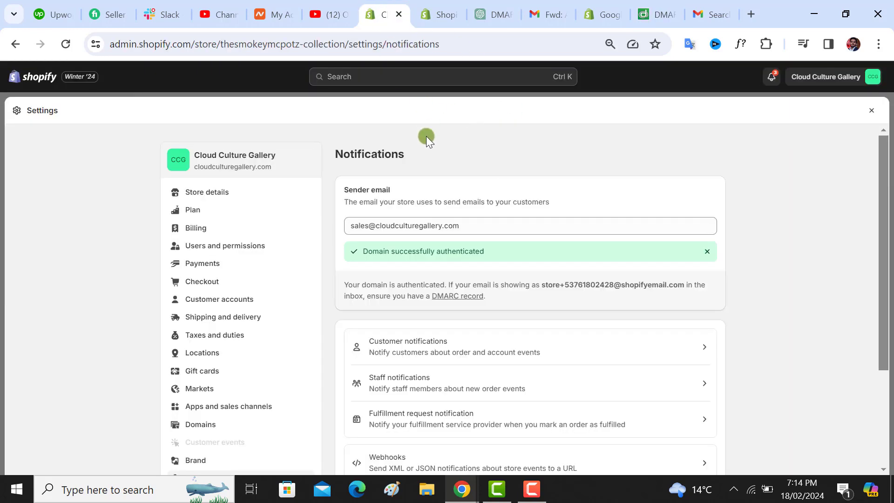
click(872, 111)
click(40, 458)
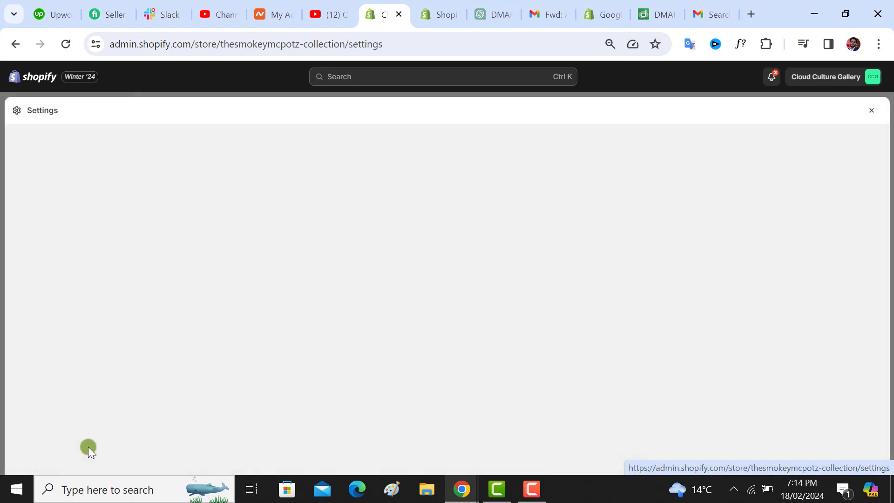
scroll(226, 283, down, 3)
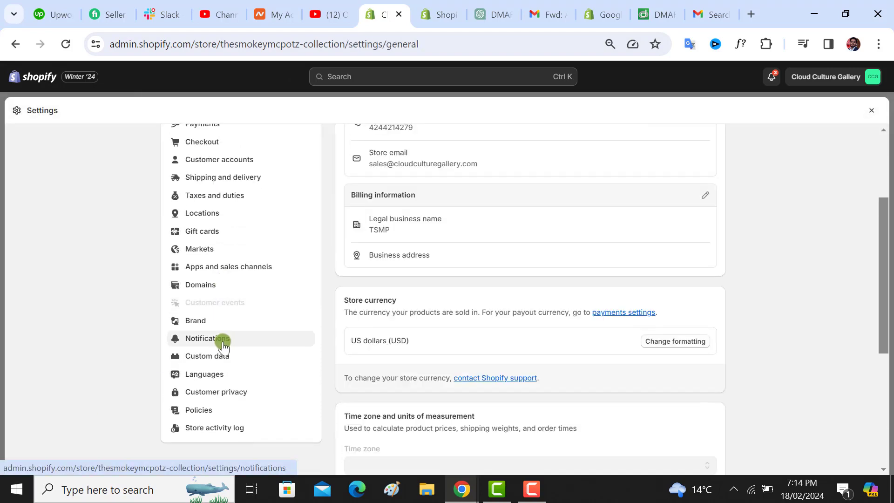
click(223, 336)
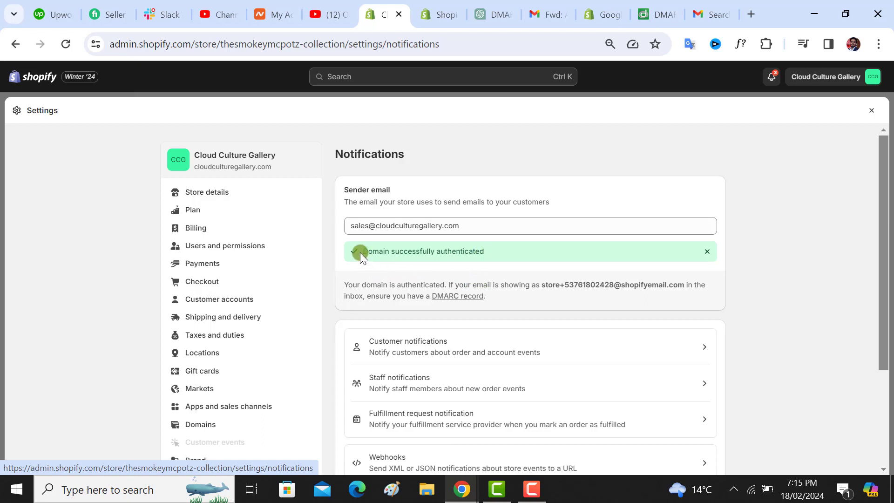
Examine the sender email section, including the domain authentication status, the fallback Shopify address and the store's own sender address
drag(359, 253, 499, 253)
click(496, 259)
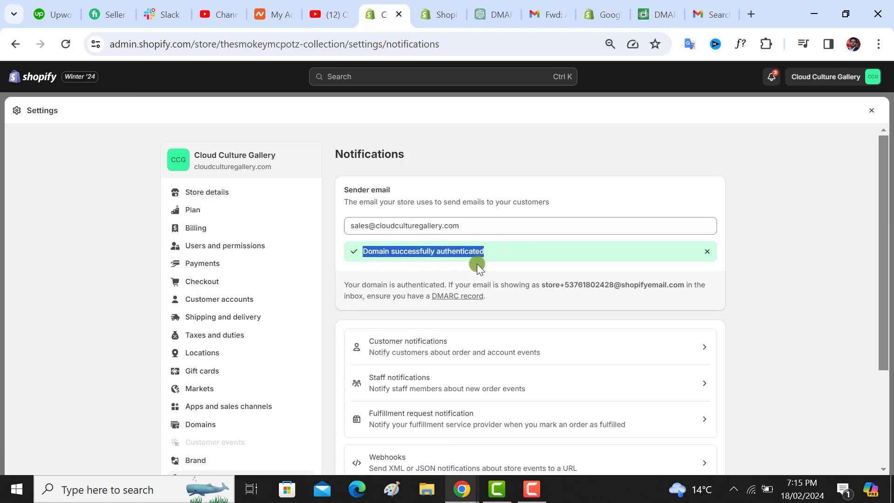
click(524, 270)
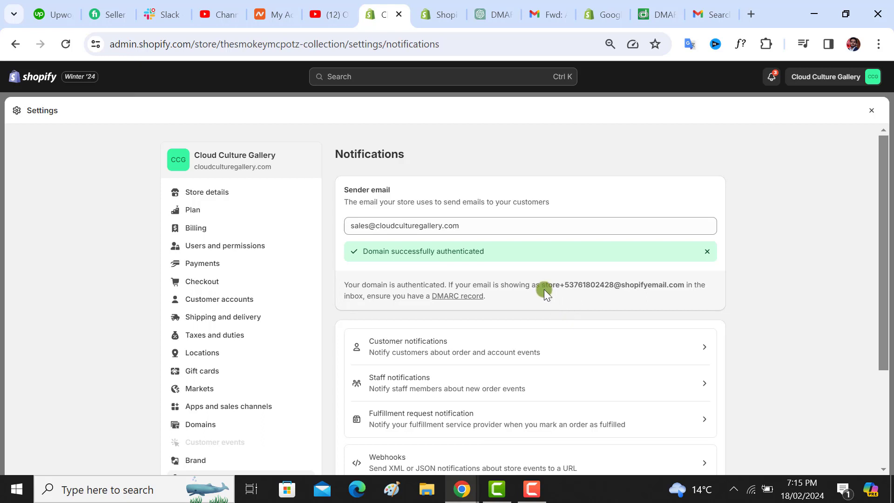
drag(542, 285, 683, 286)
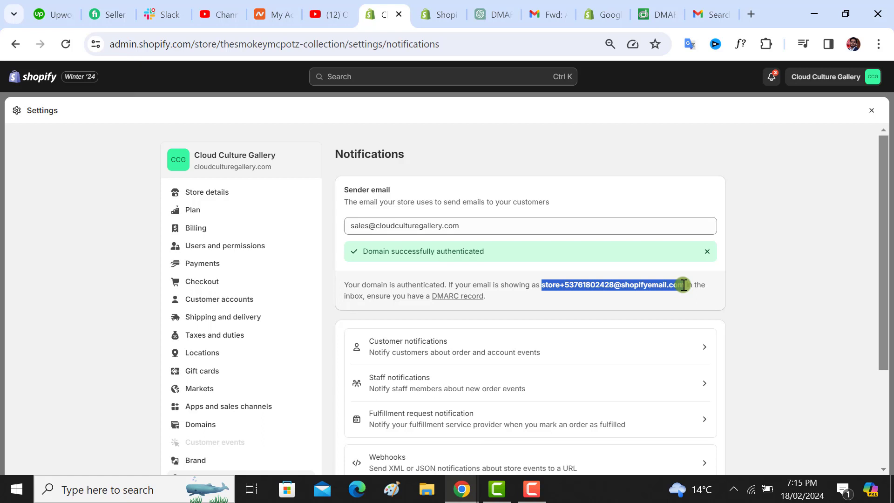
drag(683, 285, 685, 285)
click(352, 227)
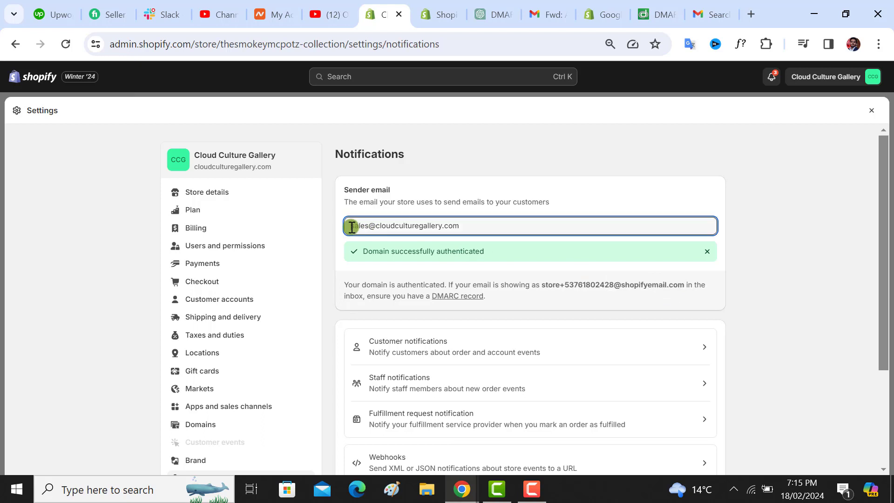
drag(351, 228, 487, 228)
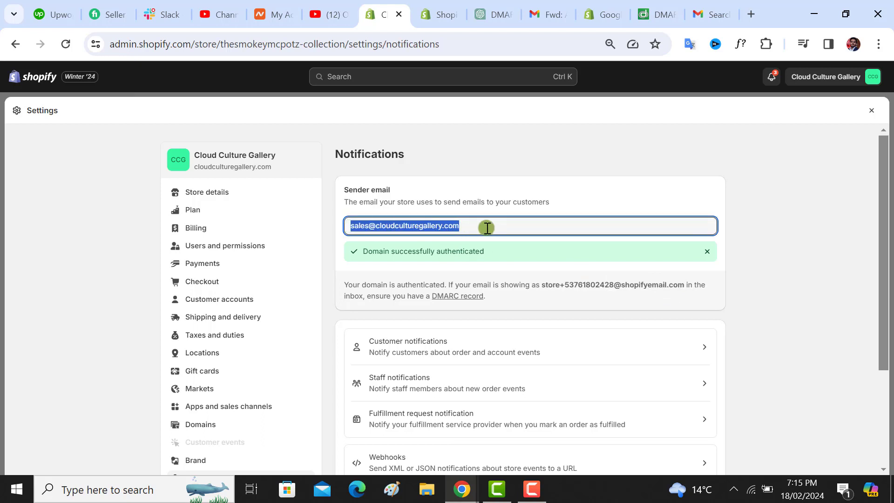
click(447, 155)
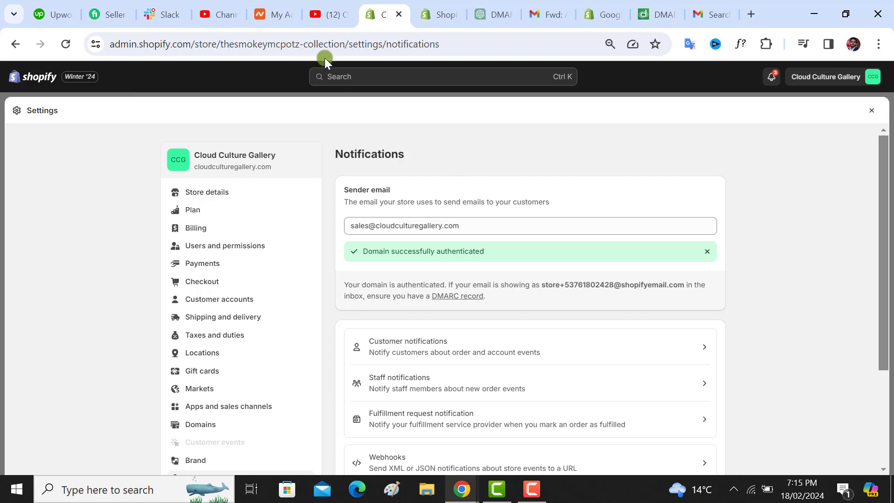
Switch to Namecheap and open the Advanced DNS host records for cloudculturegallery.com
click(279, 14)
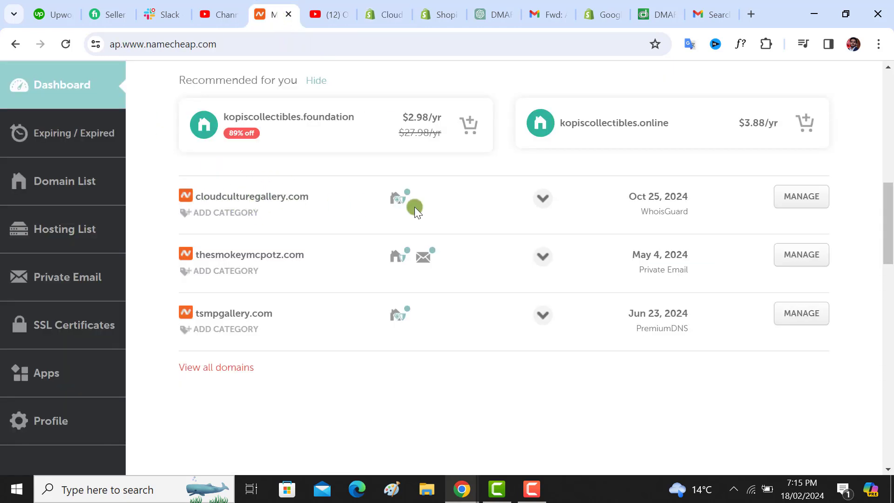
click(804, 196)
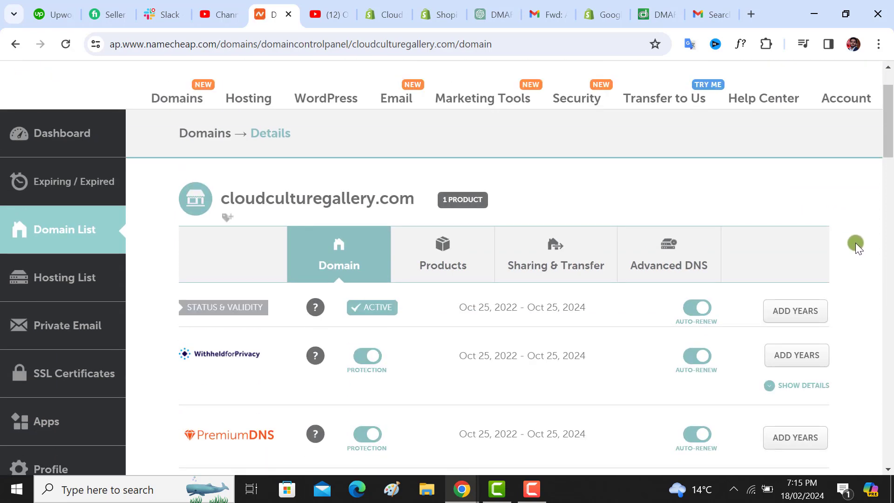
click(672, 257)
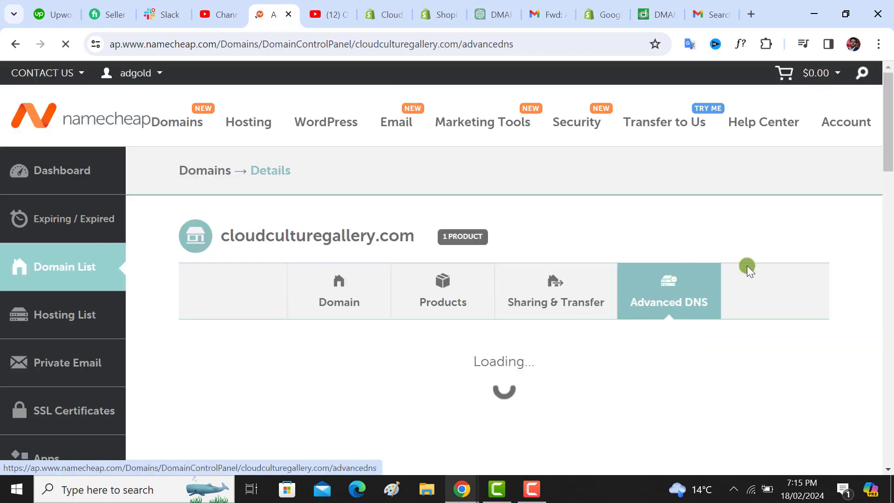
drag(890, 133, 891, 201)
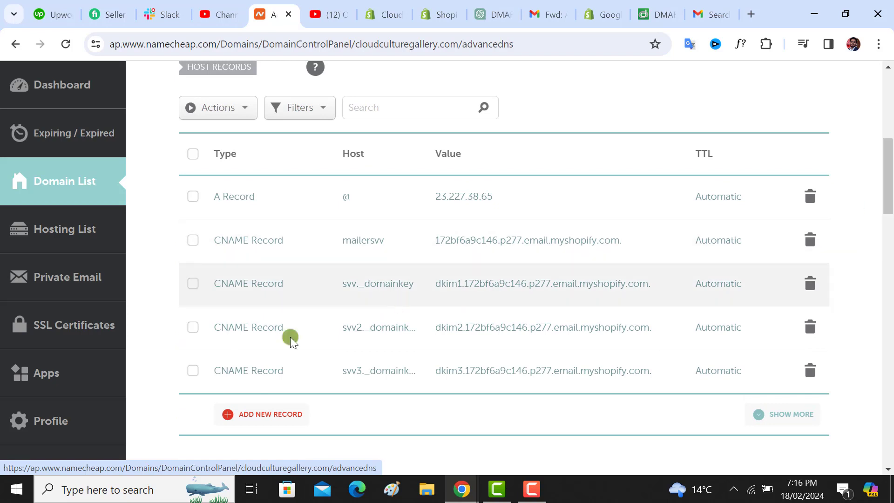
Add a new host record of type TXT Record and set its host to _dmarc
click(256, 424)
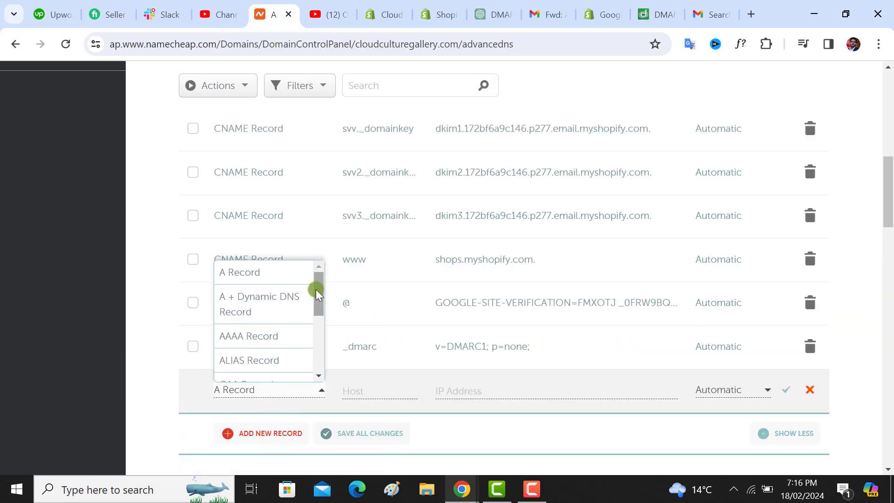
drag(315, 291, 312, 370)
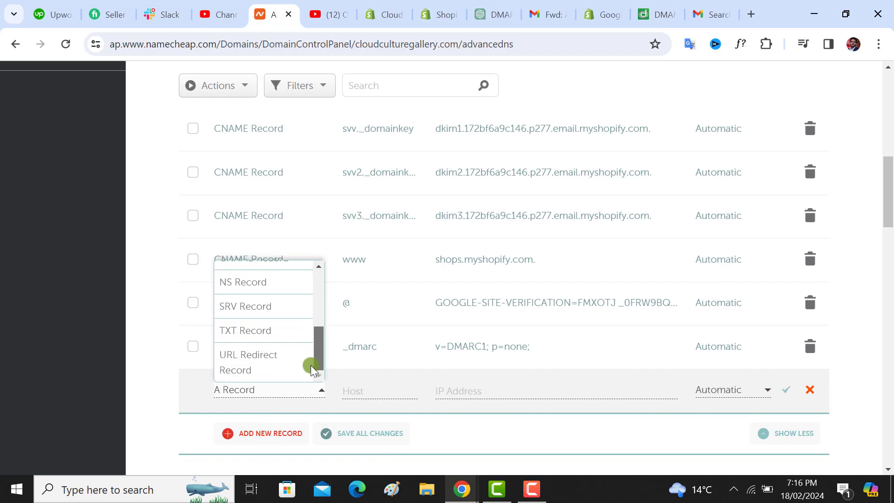
click(271, 332)
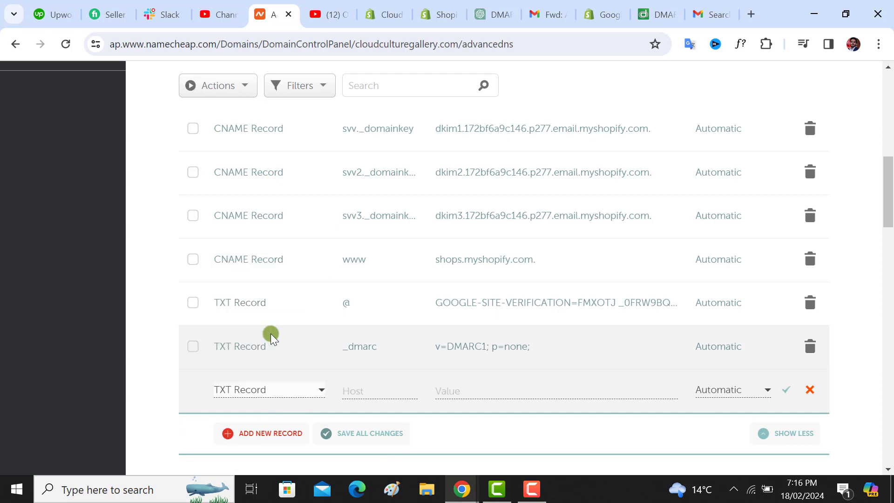
click(363, 394)
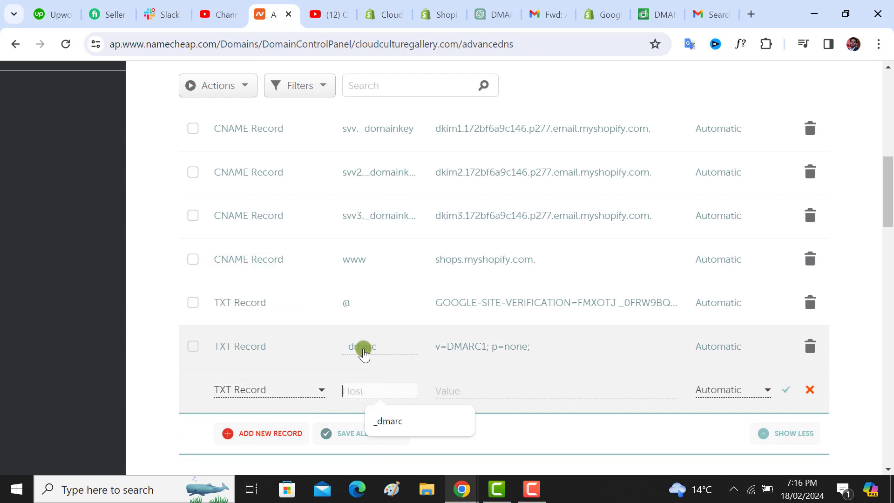
text(_dmarc)
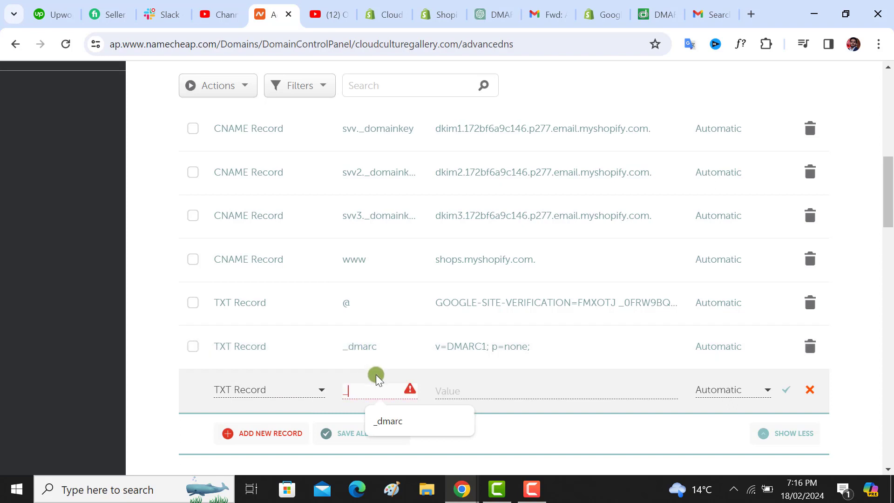
Copy the value v=DMARC1; p=none; from the existing _dmarc record into the new _dmarc TXT record
click(458, 345)
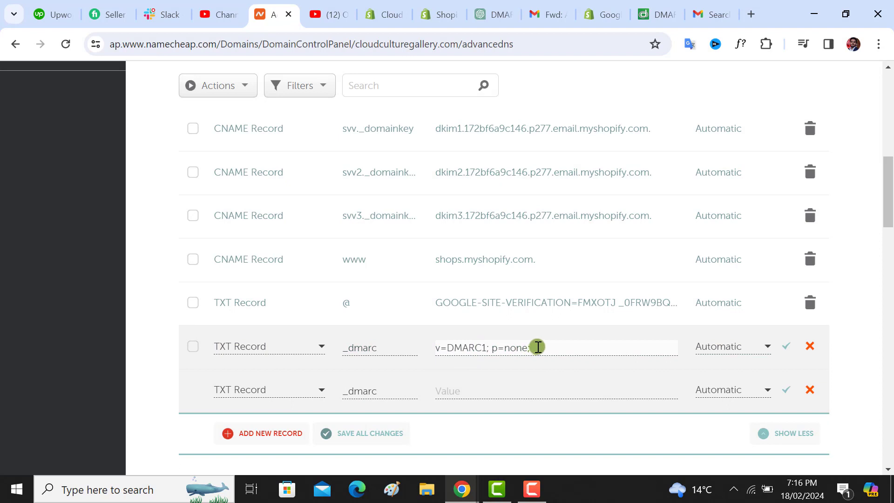
drag(536, 347, 435, 349)
key(ctrl+c)
click(475, 390)
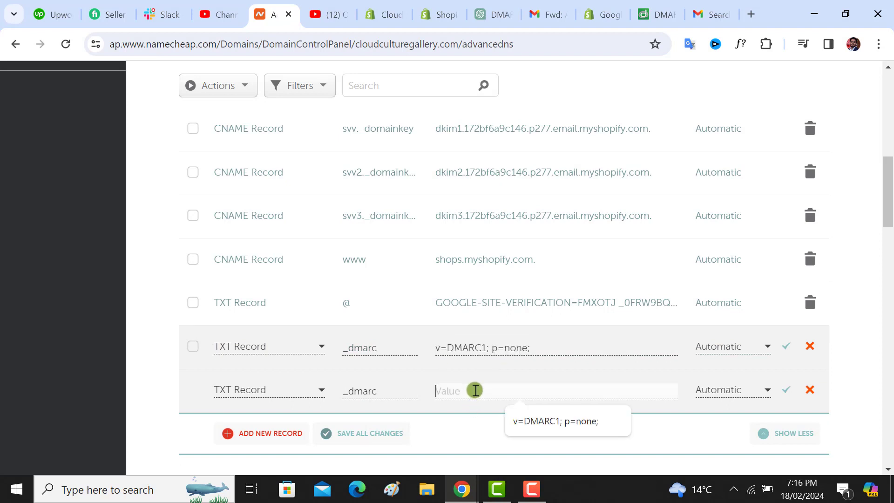
key(ctrl+v)
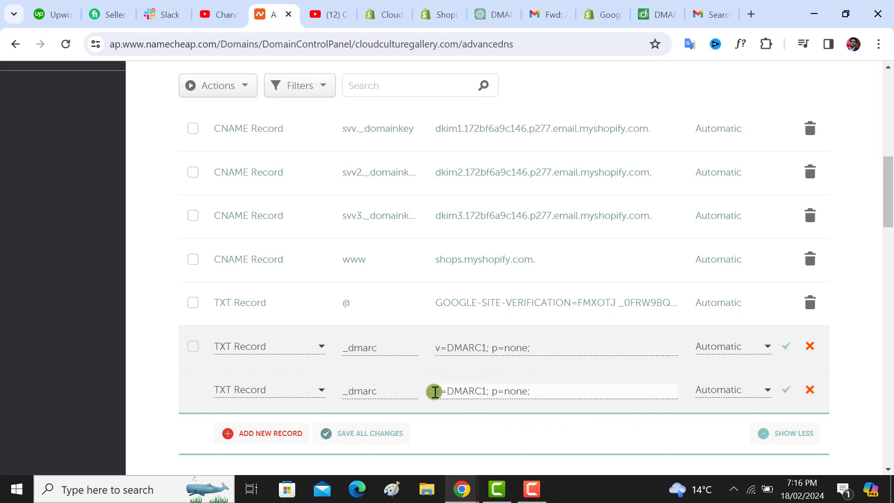
Choose Automatic as the new _dmarc record's TTL and discard the duplicate record without saving it
click(765, 390)
drag(763, 330, 770, 310)
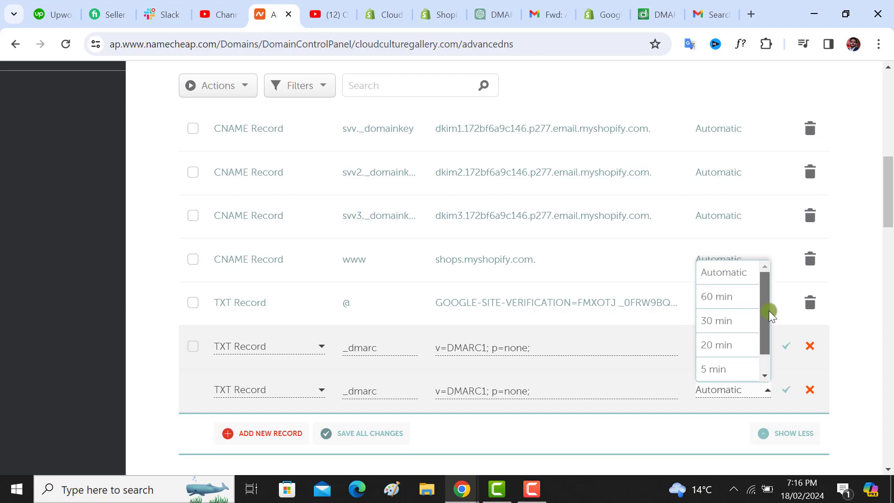
click(743, 279)
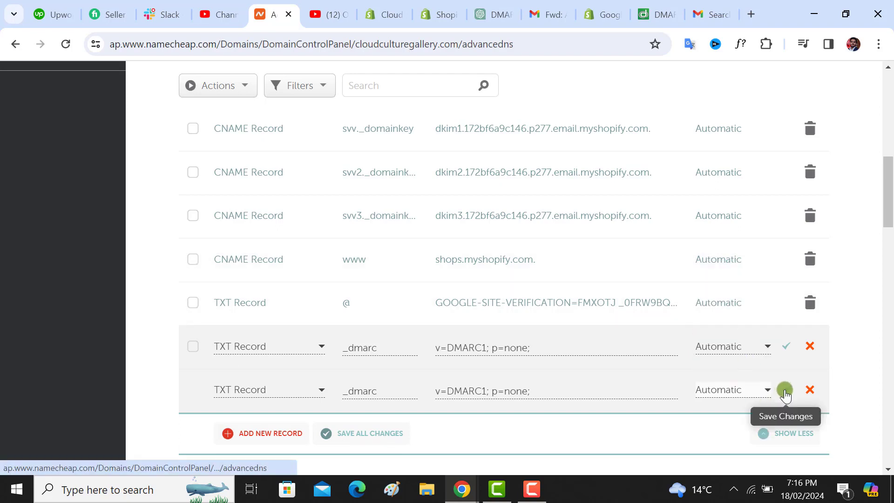
click(811, 391)
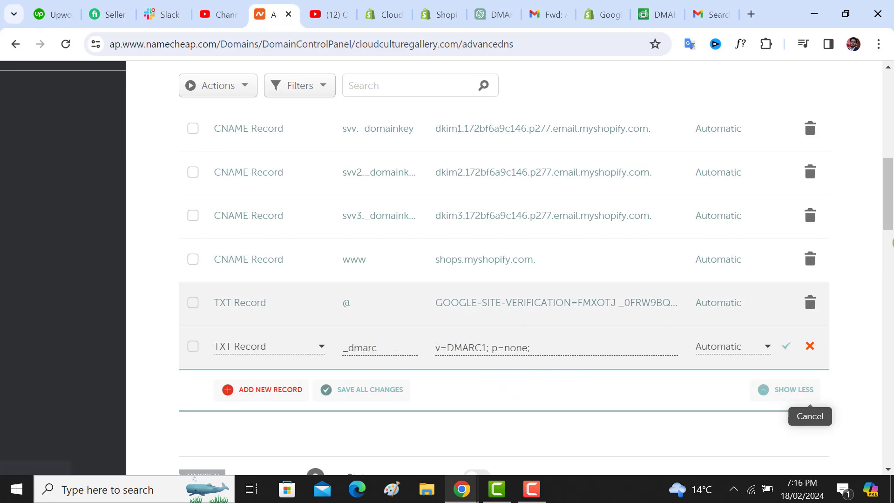
Switch to the dmarcian DMARC Inspector and inspect the domain cloudculturegallery.com
scroll(891, 233, up, 8)
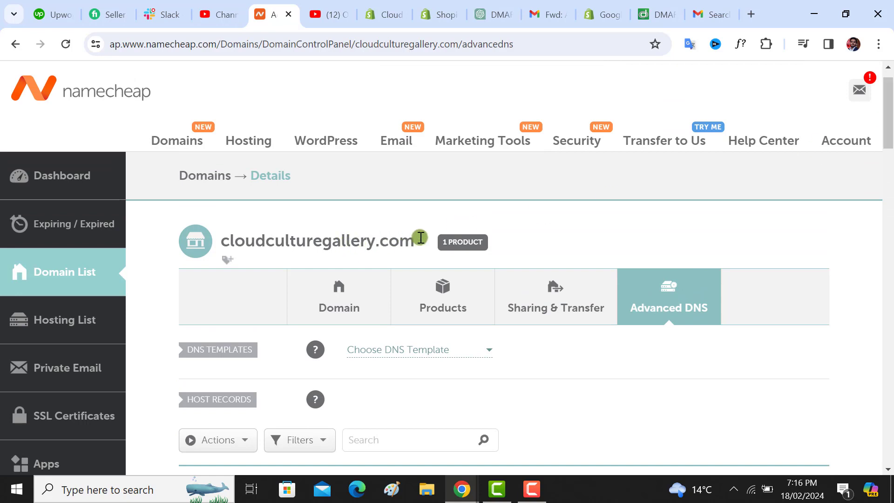
drag(420, 237, 217, 240)
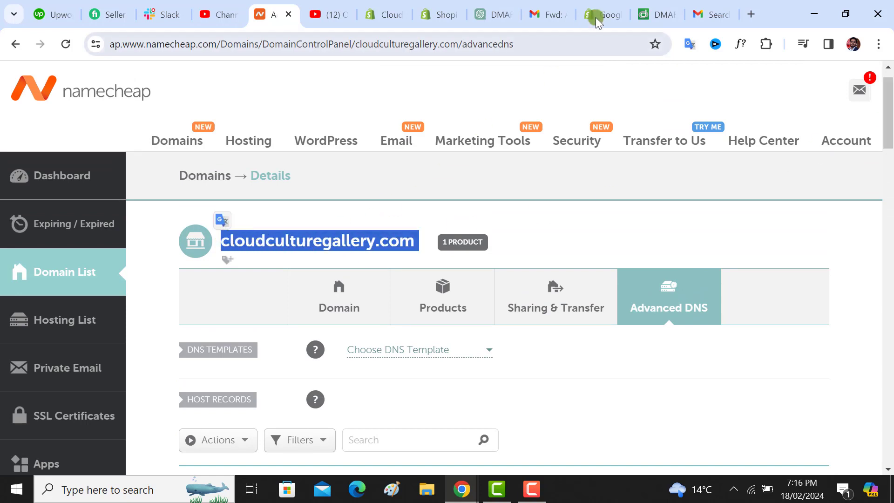
click(657, 14)
triple_click(374, 196)
key(ctrl+c)
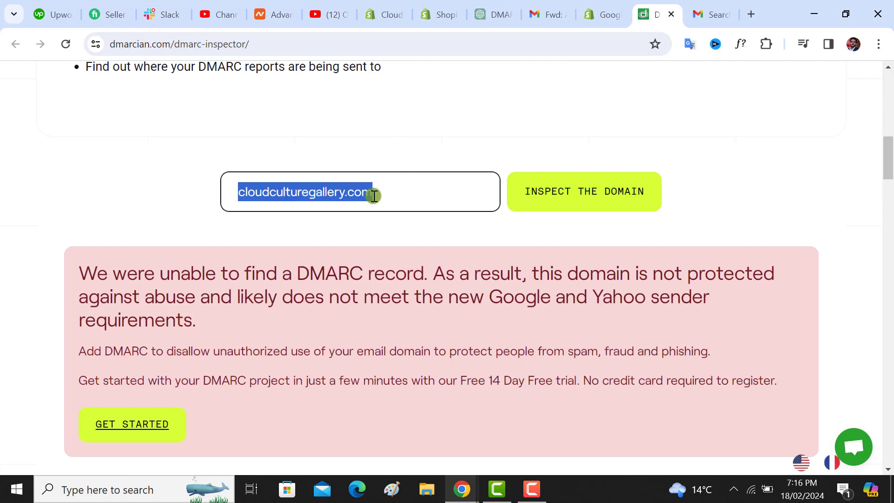
click(374, 195)
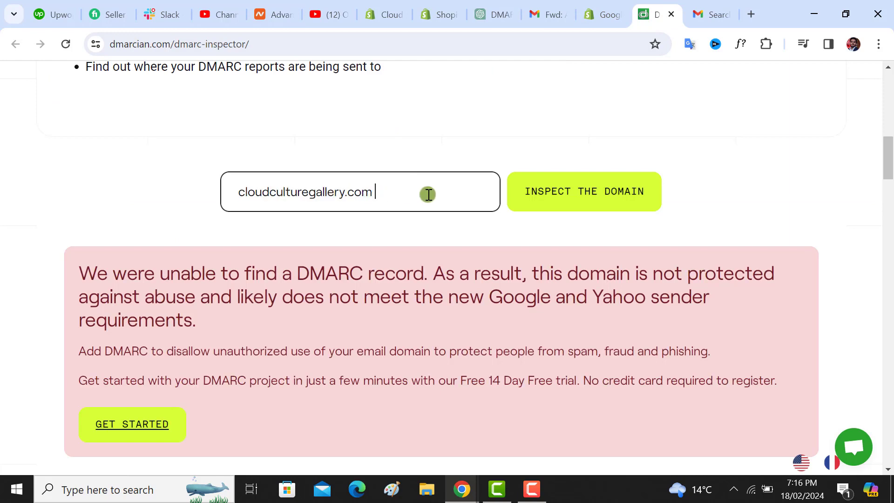
click(583, 191)
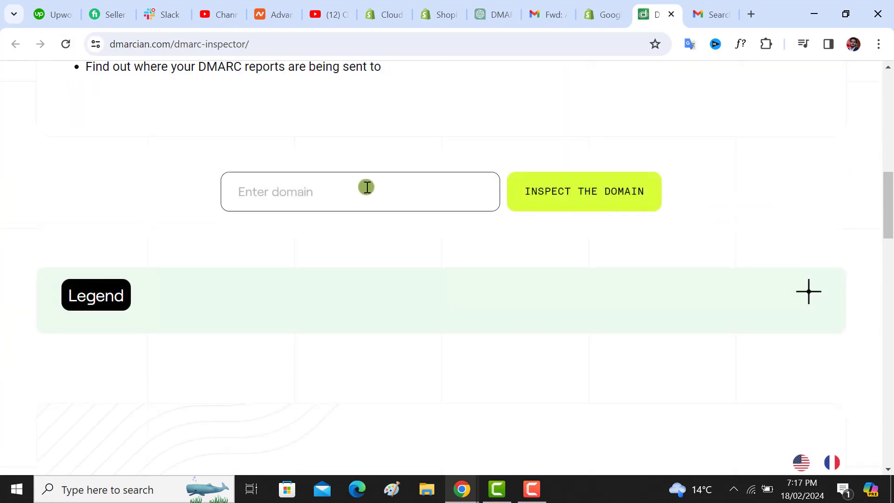
click(367, 187)
key(ctrl+v)
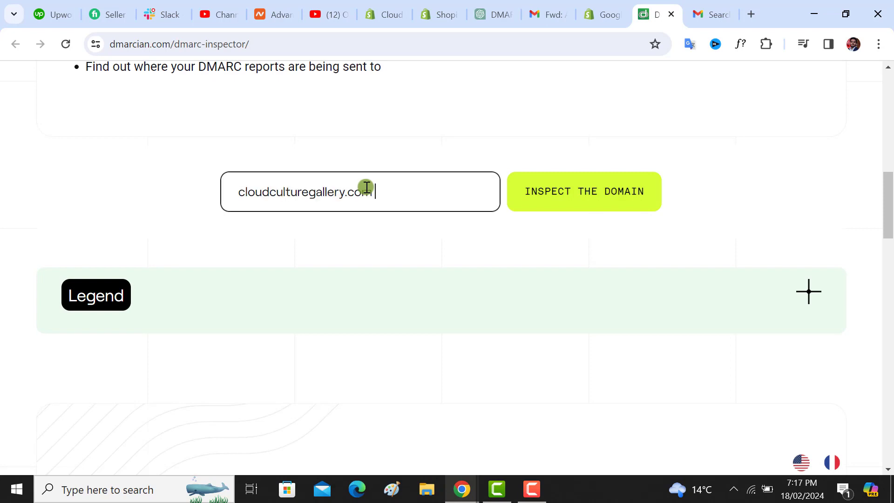
click(585, 192)
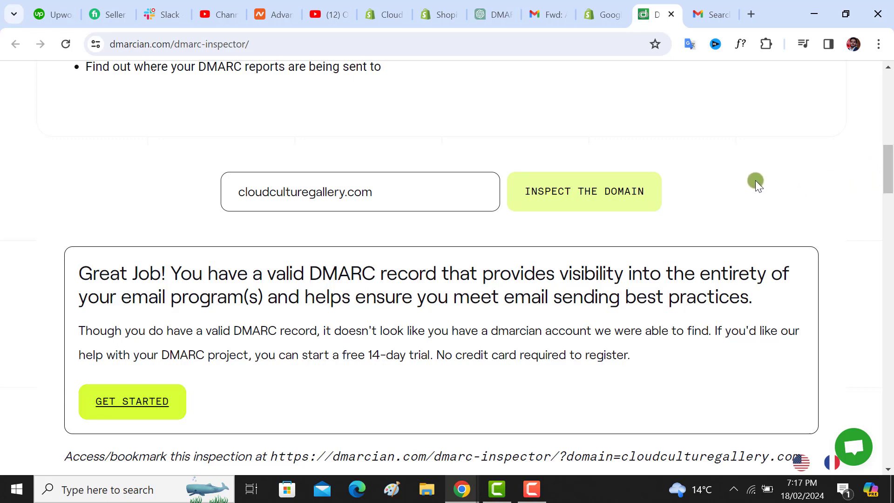
Review the sender email in Shopify's notification settings, and return to the existing _dmarc record's value in Namecheap
click(385, 13)
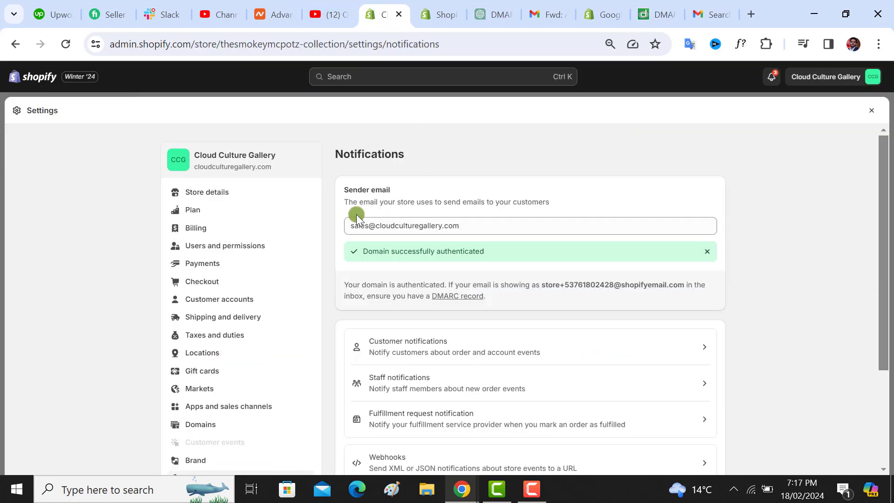
drag(352, 224, 461, 228)
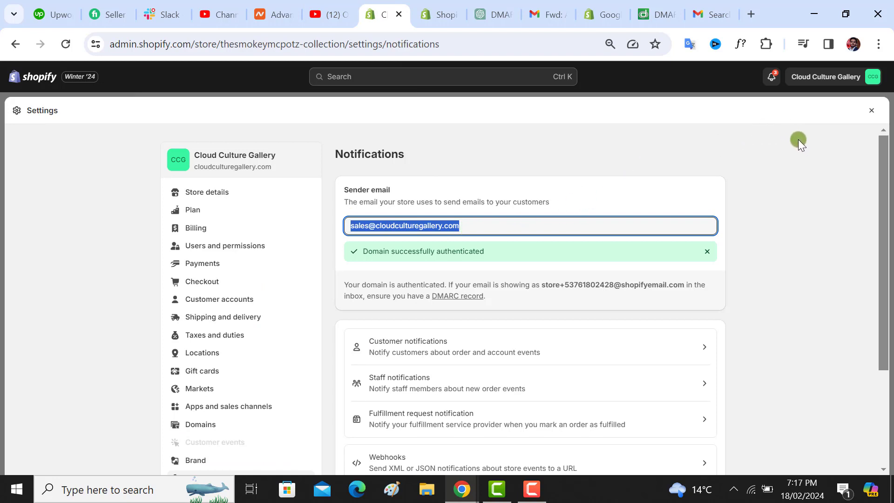
click(275, 13)
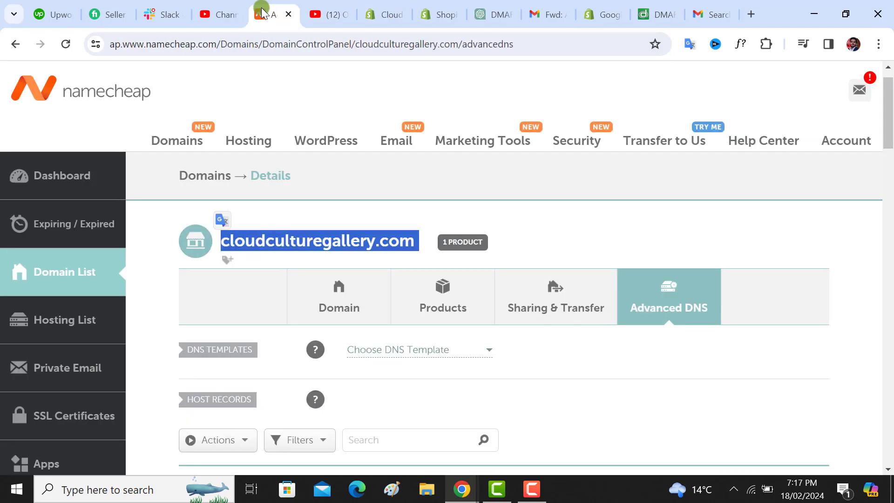
scroll(745, 330, down, 8)
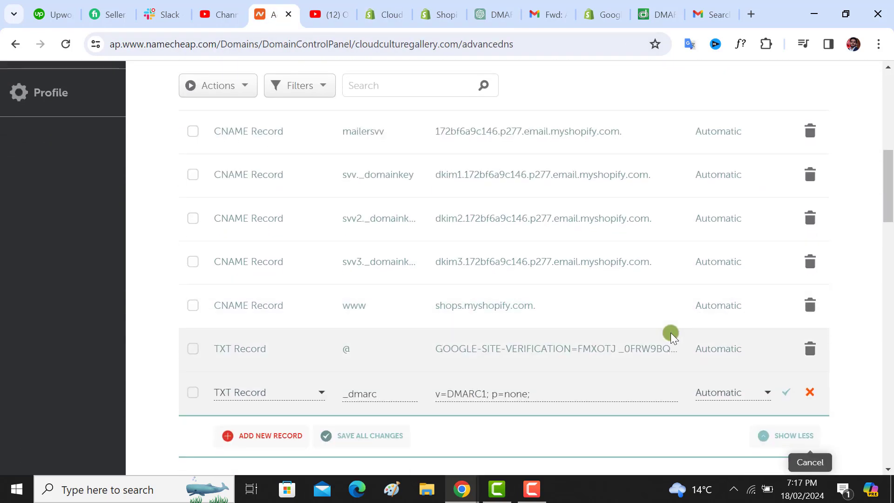
click(536, 325)
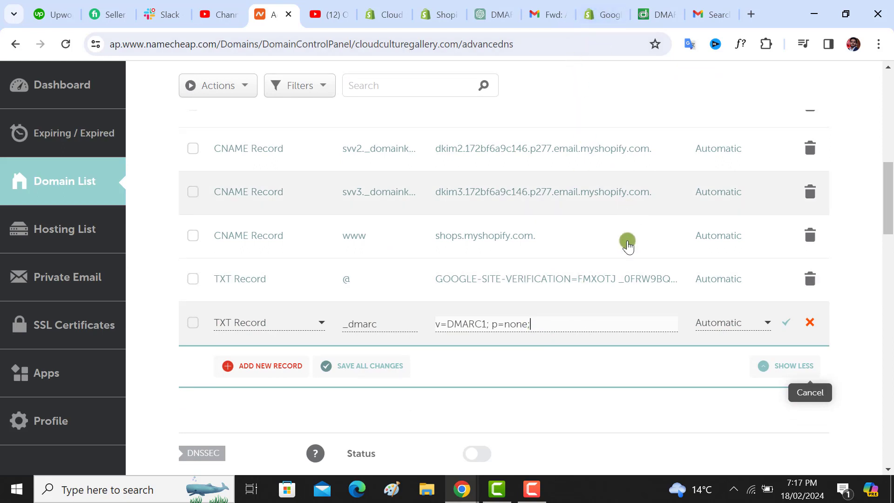
Switch to Gmail, place the DMARC search results beside Shopify's DMARC email and examine the listed aggregate reports
click(544, 9)
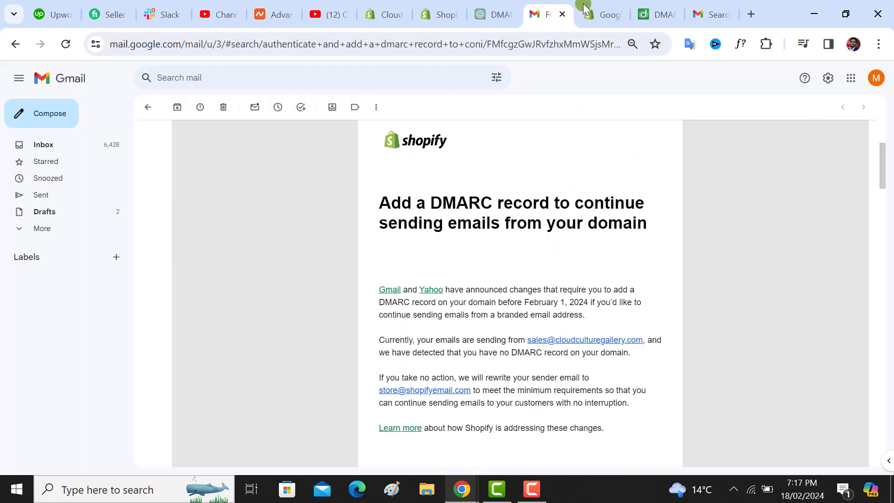
click(717, 7)
drag(711, 7, 598, 9)
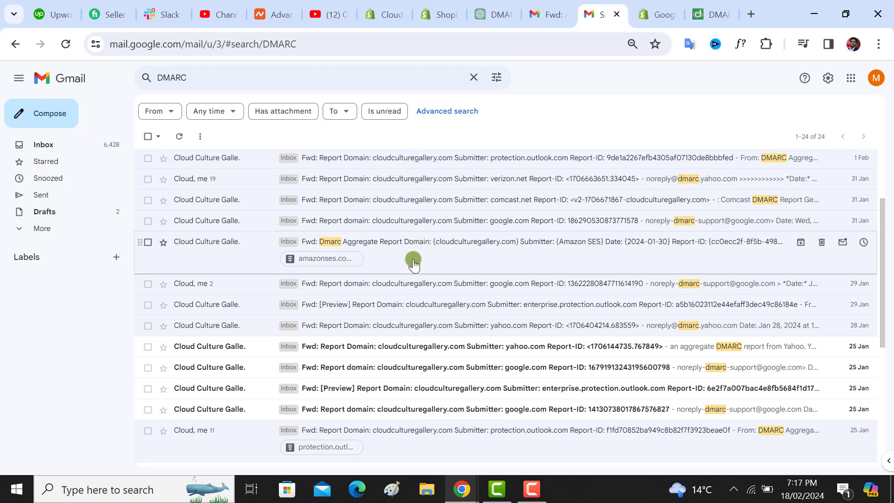
Compare the v=DMARC1; p=none; part of the snippet in ChatGPT with the _dmarc record's value in Namecheap
click(483, 13)
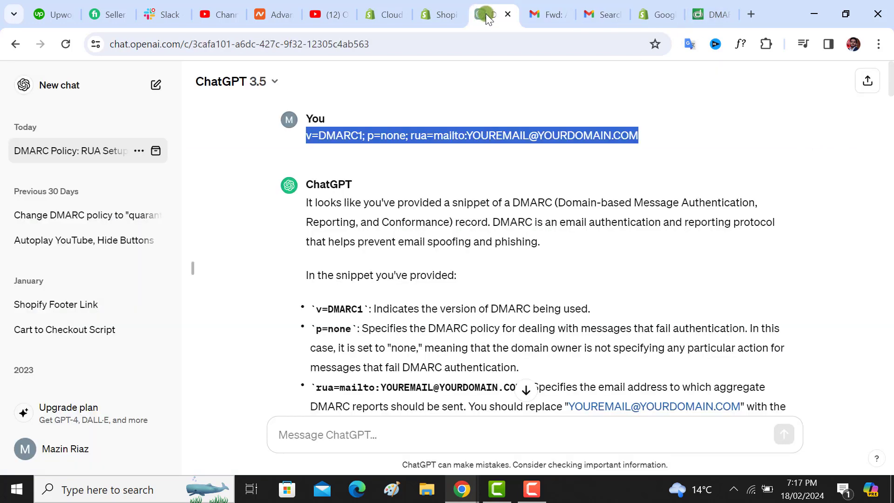
click(422, 154)
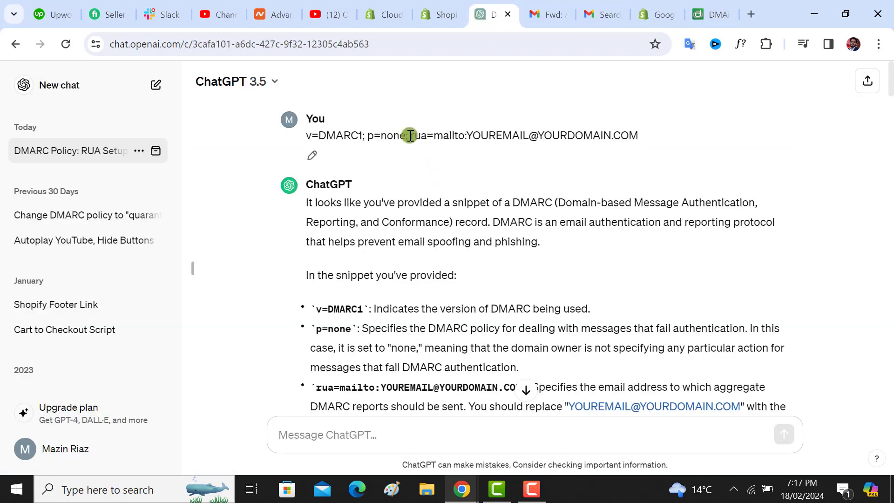
drag(436, 136, 331, 134)
click(409, 152)
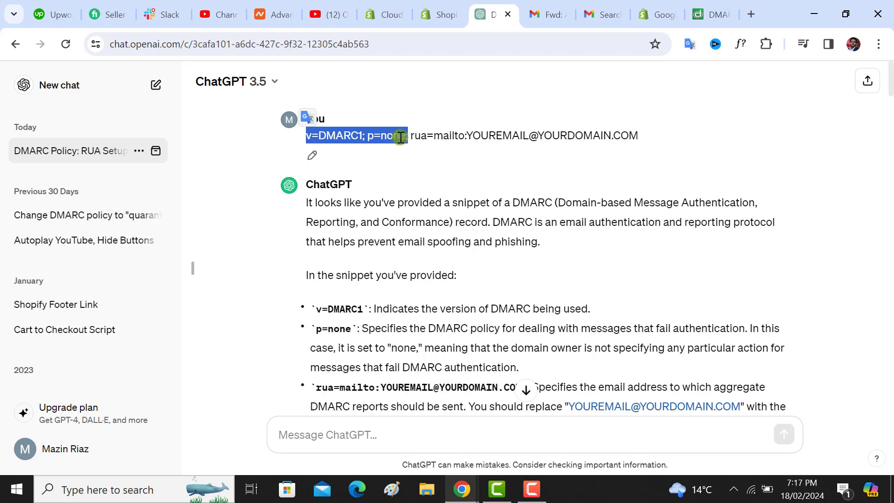
click(274, 14)
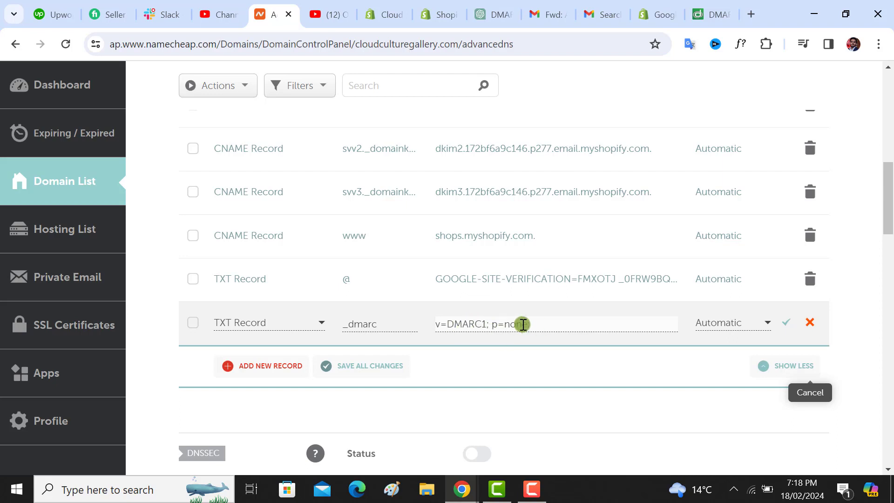
drag(529, 337, 437, 324)
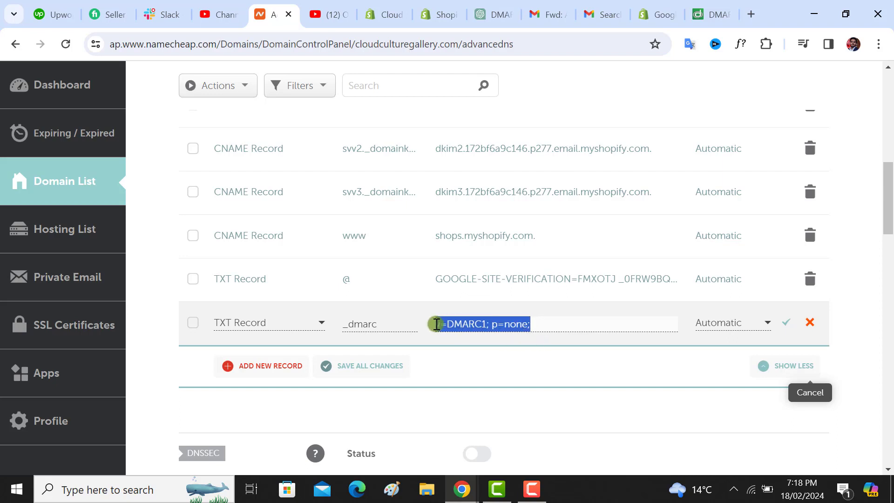